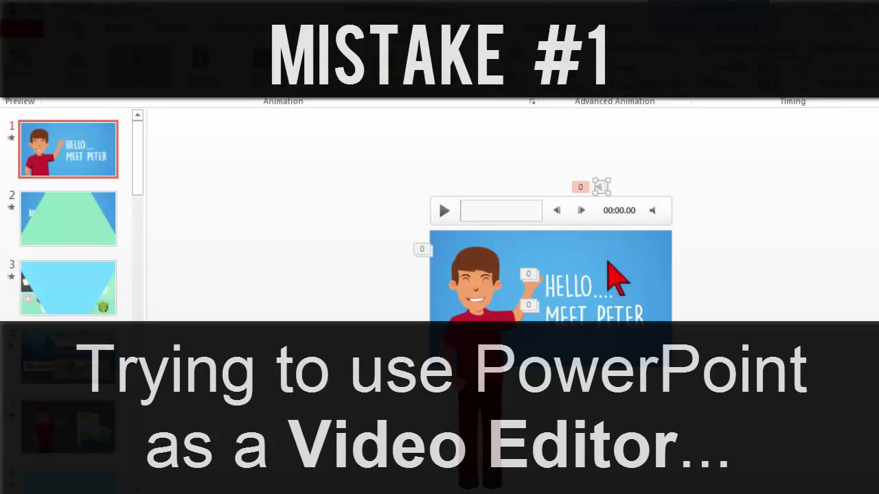
# Select slide 1's audio clip, then deselect it
pyautogui.click(736, 303)
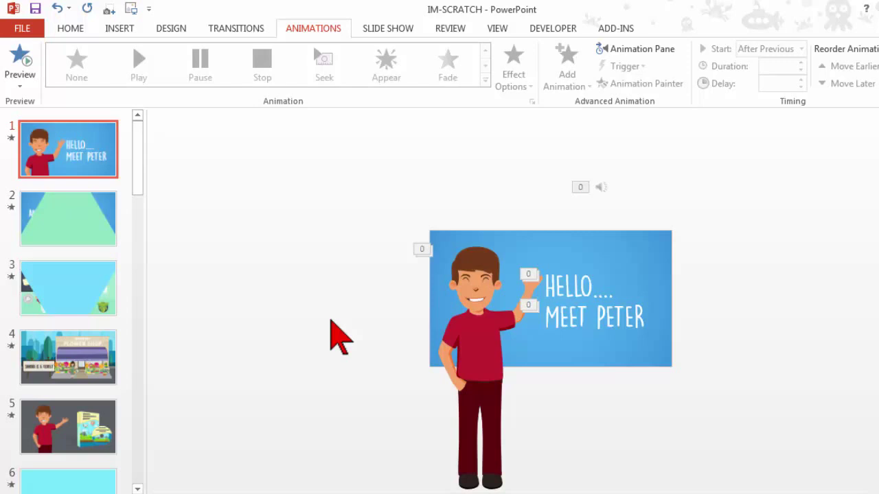
pyautogui.moveTo(601, 188)
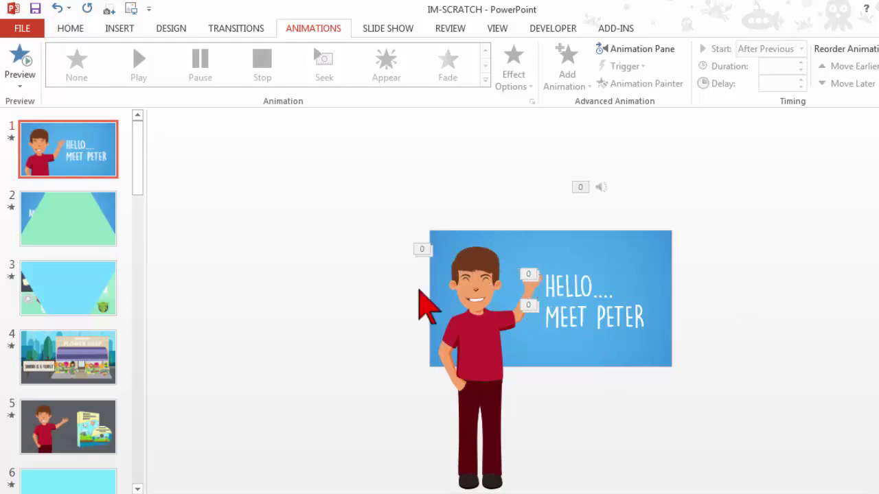
pyautogui.click(599, 188)
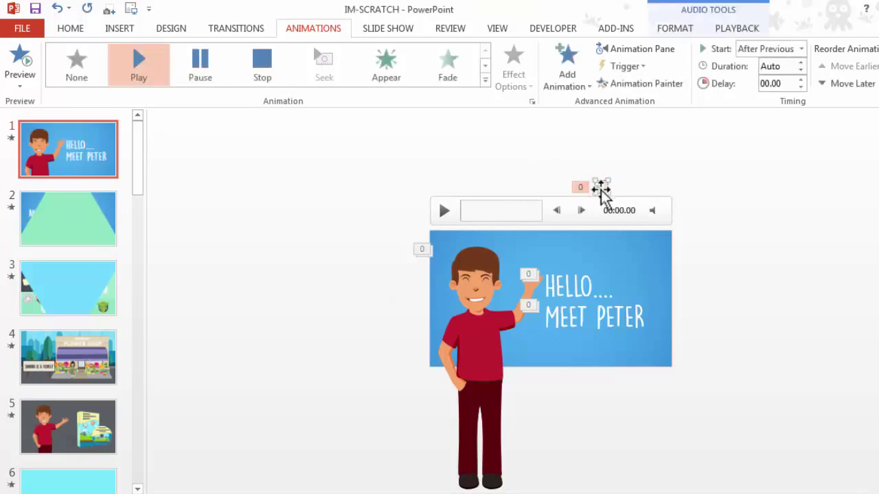
pyautogui.click(363, 280)
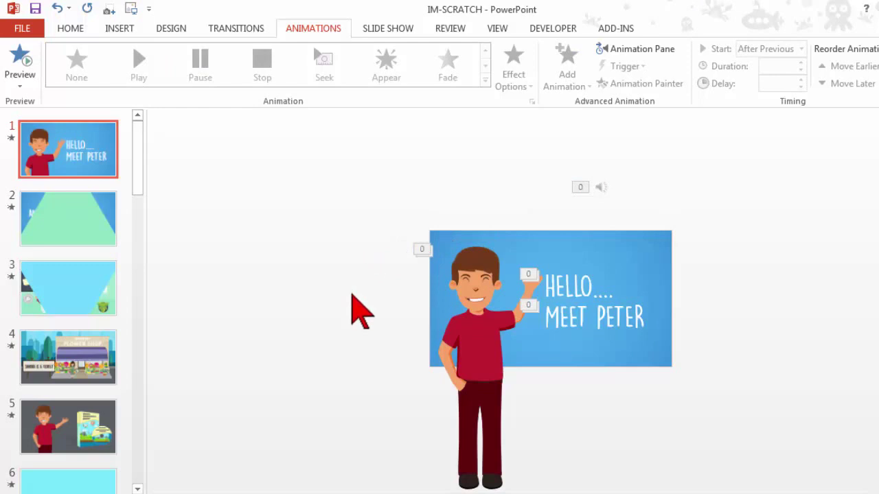
pyautogui.scroll(5, 345, 290)
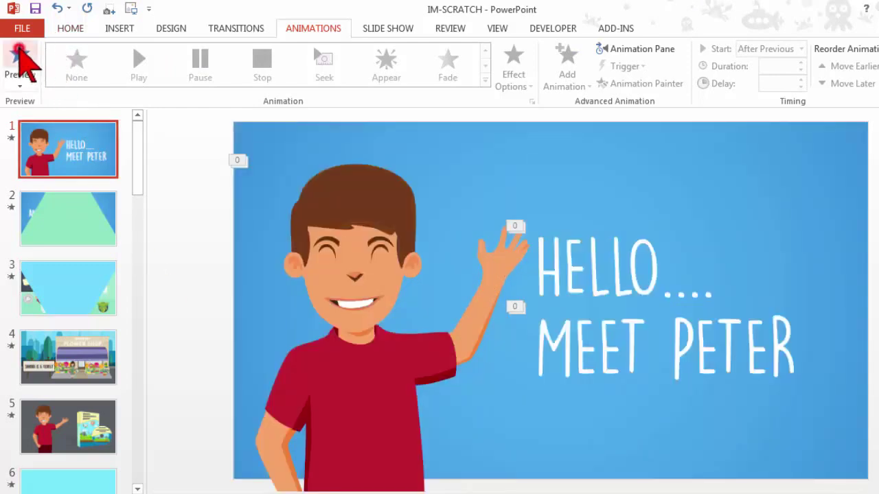
# Preview slide 1's animations, then slide 2's and slide 3's
pyautogui.click(20, 57)
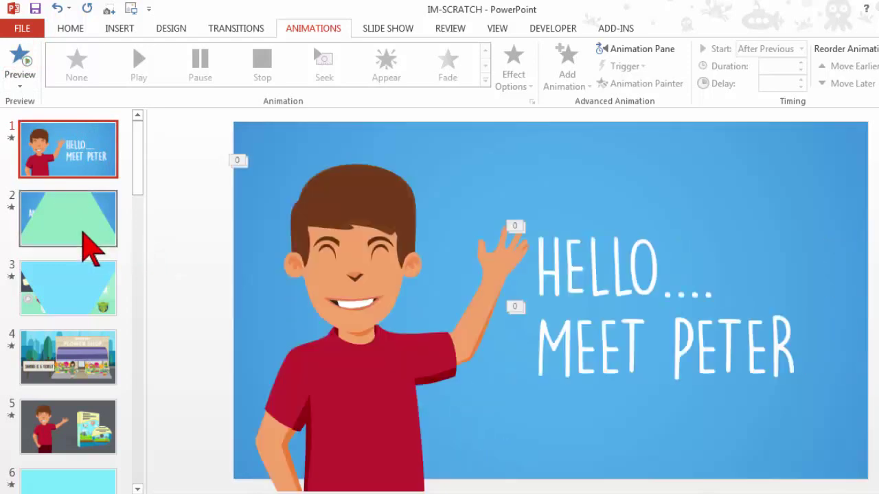
pyautogui.click(82, 237)
pyautogui.click(21, 58)
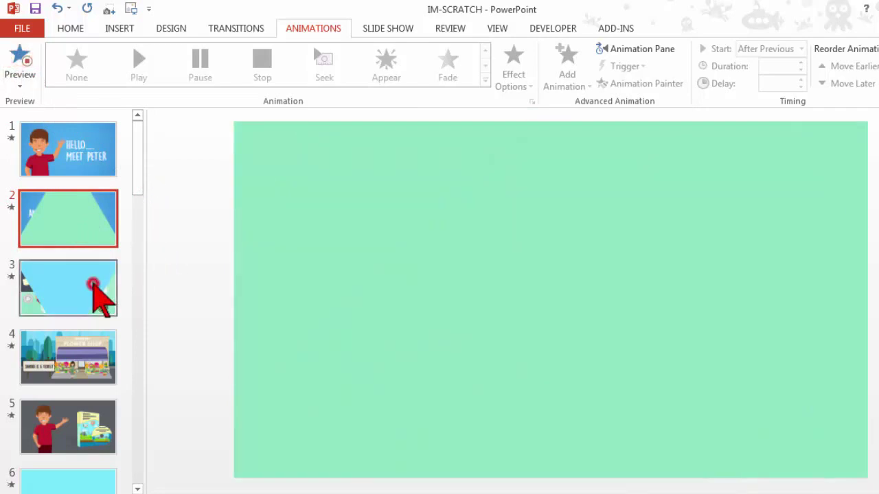
pyautogui.click(94, 284)
pyautogui.click(21, 65)
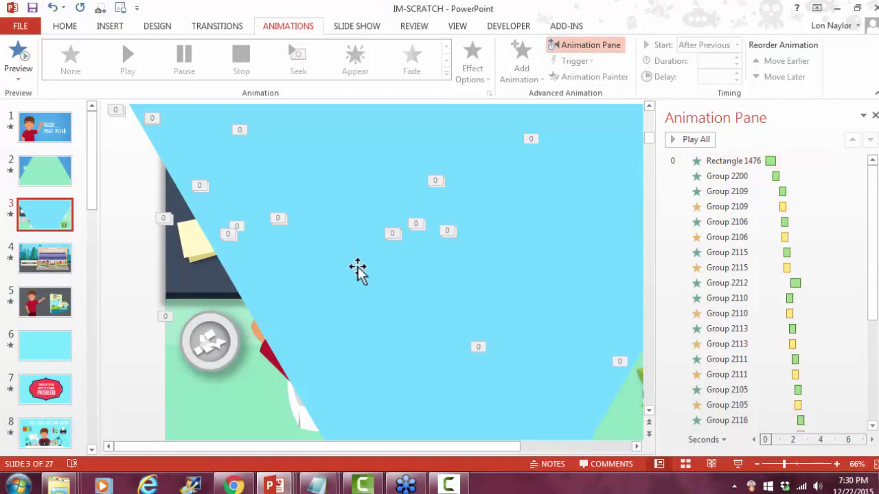
# Play slide 3 from trans 3 and inspect its After Previous timing with 00.40 delay
pyautogui.click(358, 279)
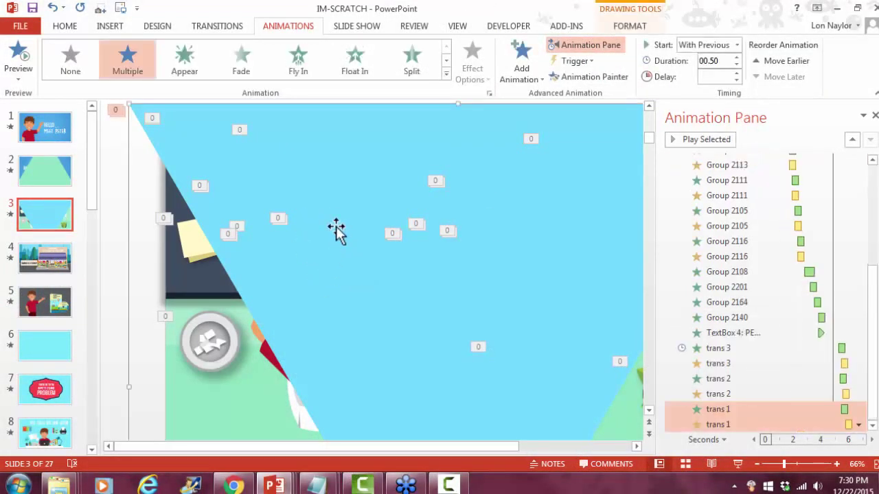
pyautogui.click(718, 348)
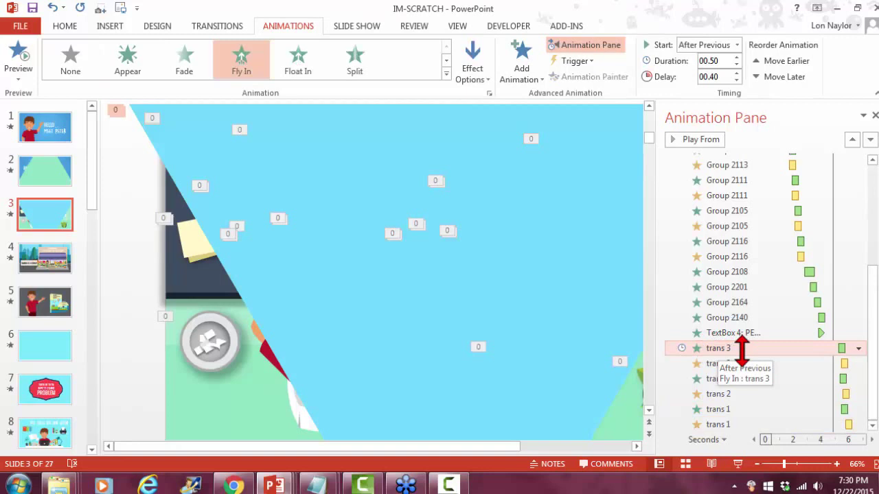
pyautogui.click(717, 144)
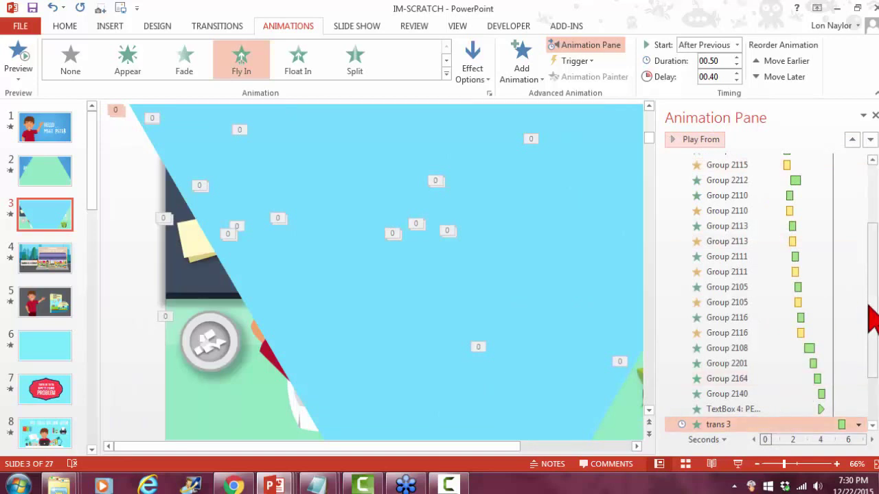
pyautogui.moveTo(869, 304); pyautogui.dragTo(869, 344)
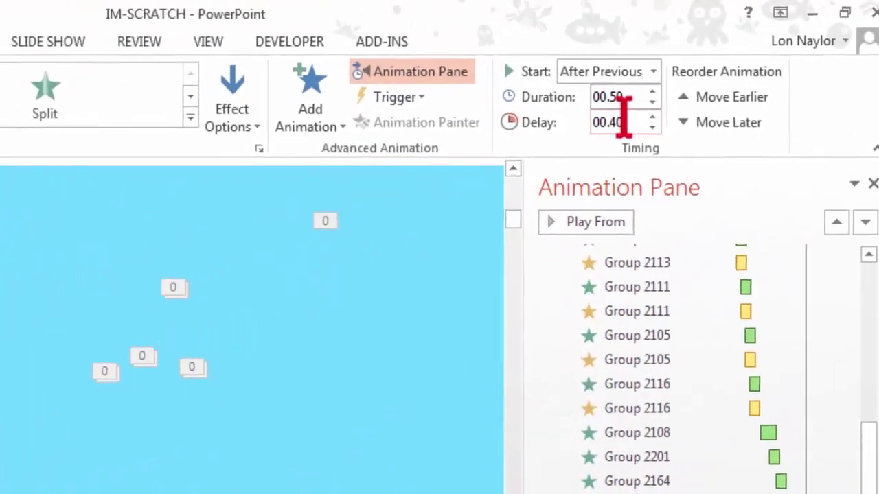
pyautogui.click(618, 126)
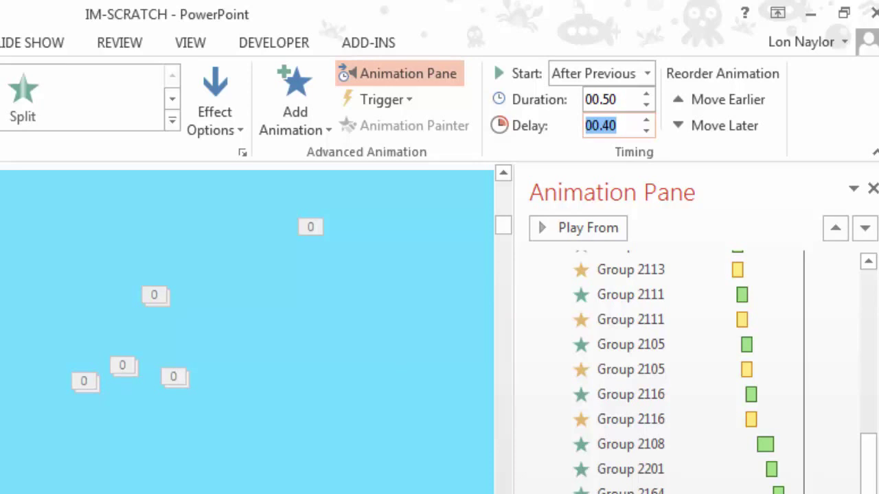
# Switch slide 3's trans 3 Fly In animation from After Previous to On Click
pyautogui.click(868, 489)
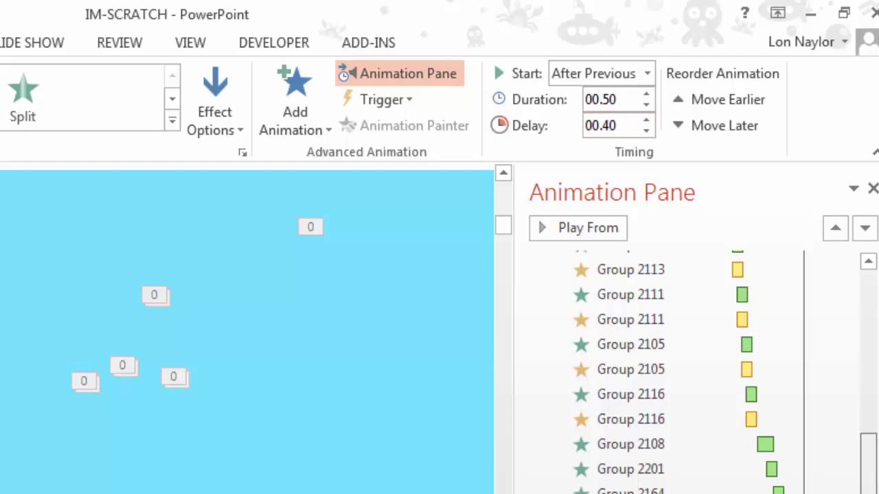
pyautogui.click(845, 256)
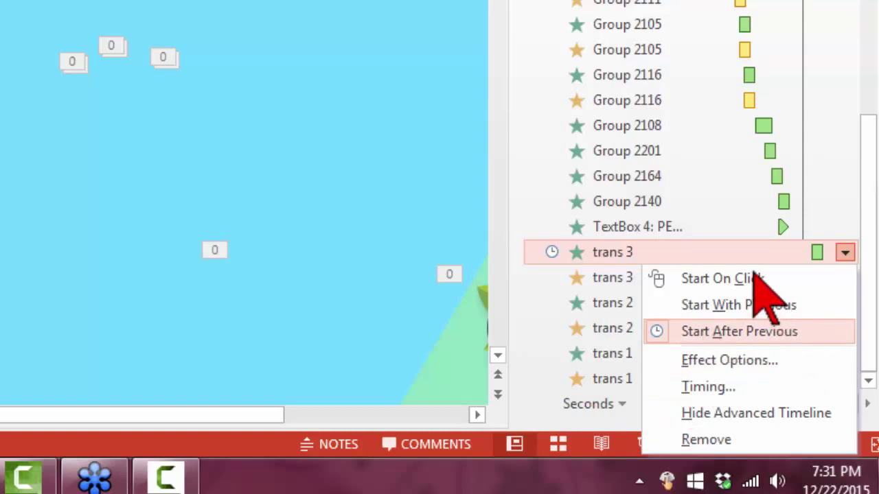
pyautogui.click(604, 227)
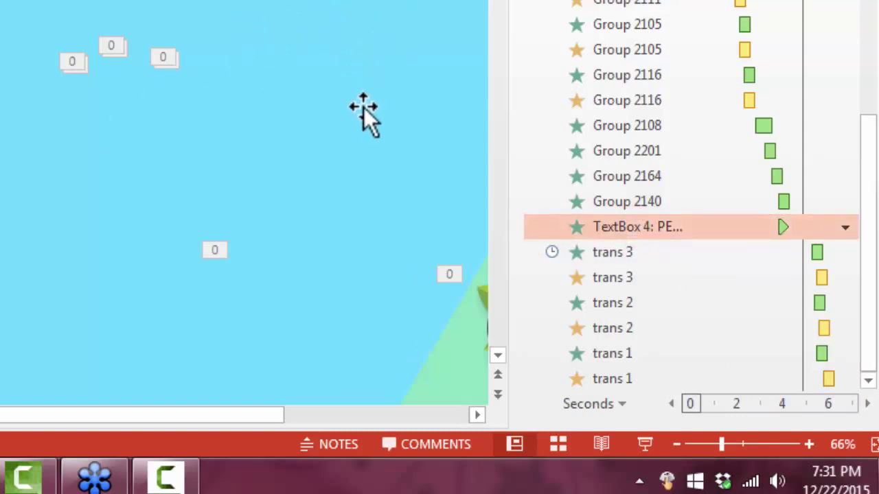
pyautogui.click(710, 251)
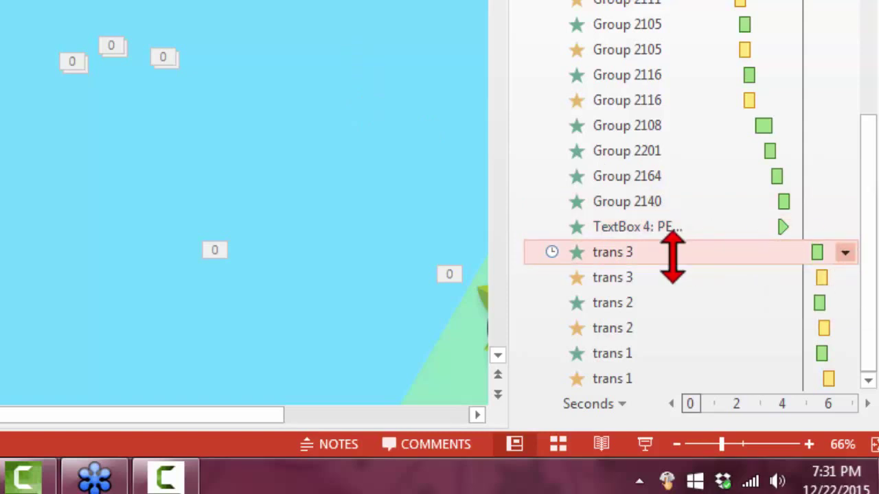
pyautogui.click(845, 253)
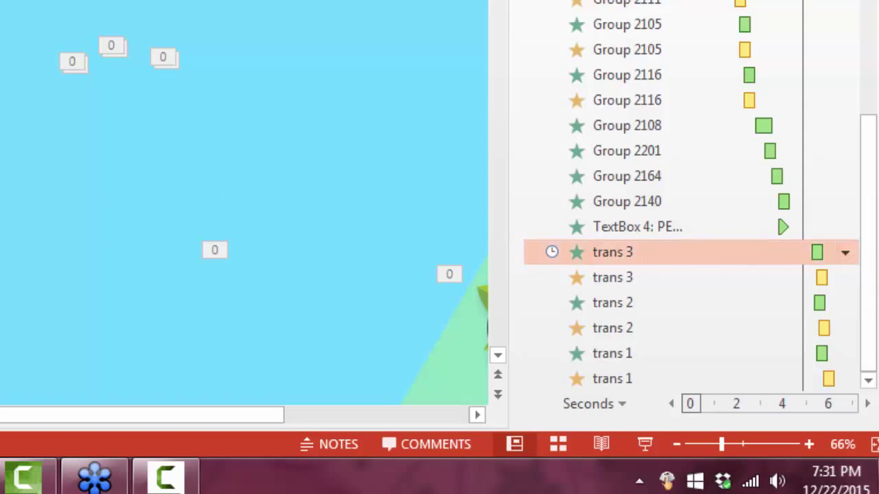
pyautogui.click(845, 253)
pyautogui.click(794, 278)
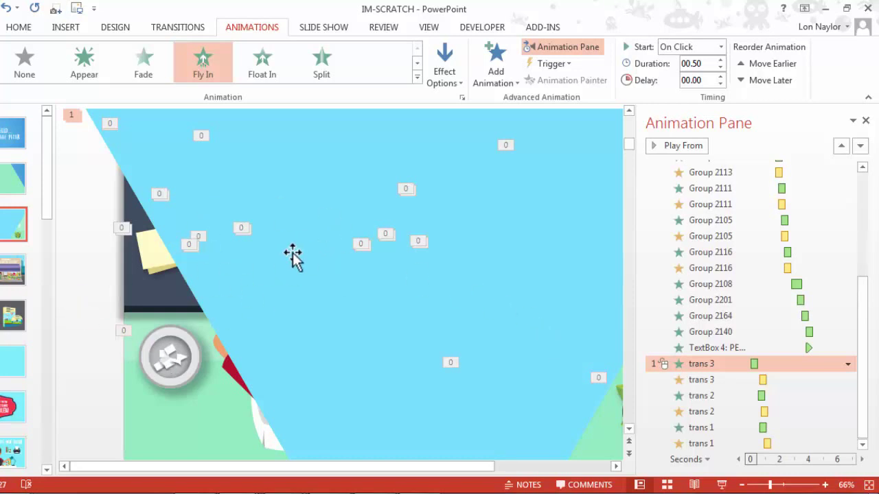
# On slide 2, preview from TextBox 4 and remove the trans 1–3 shapes and animations
pyautogui.click(5, 187)
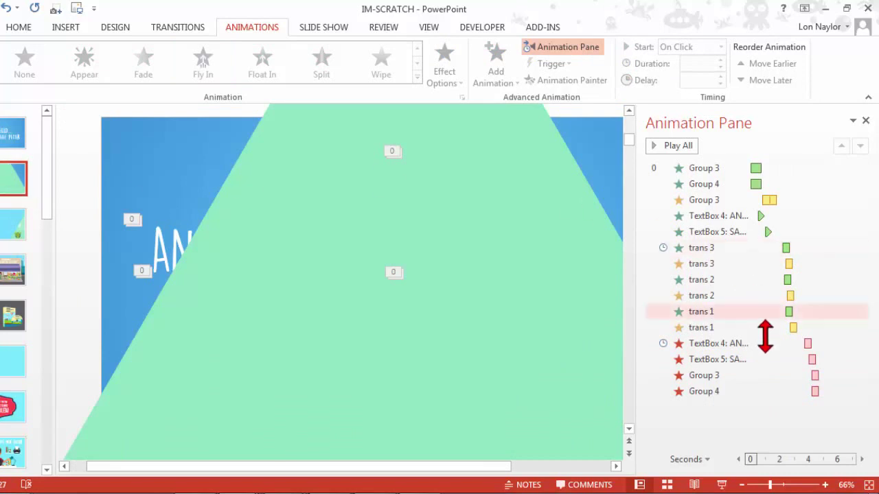
pyautogui.click(729, 344)
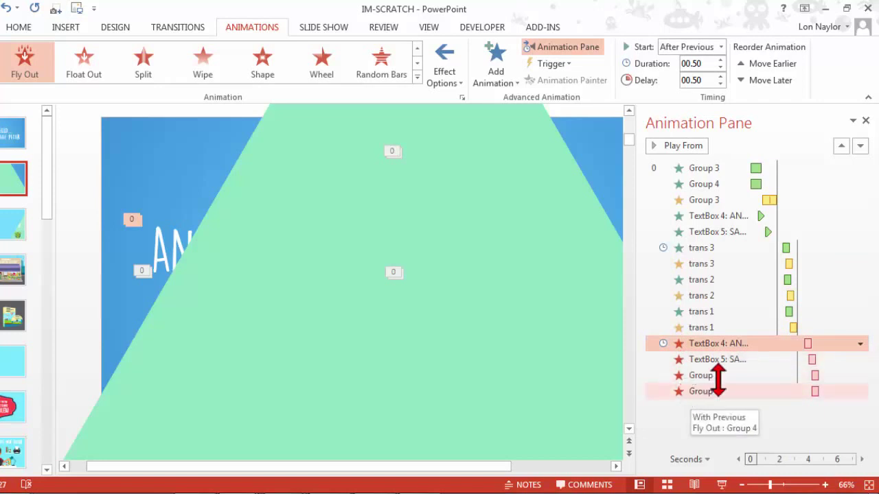
pyautogui.click(674, 145)
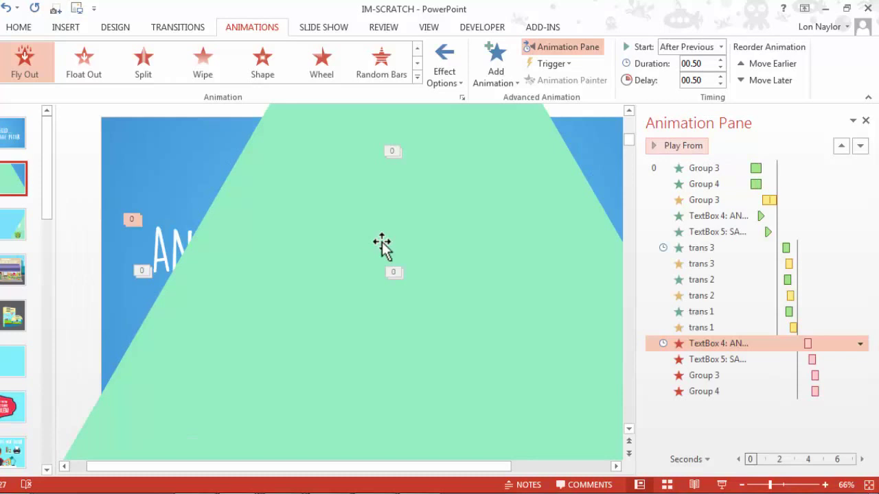
pyautogui.hotkey('ctrl', 'z')
pyautogui.hotkey('ctrl', 'z')
pyautogui.hotkey('ctrl', 'z')
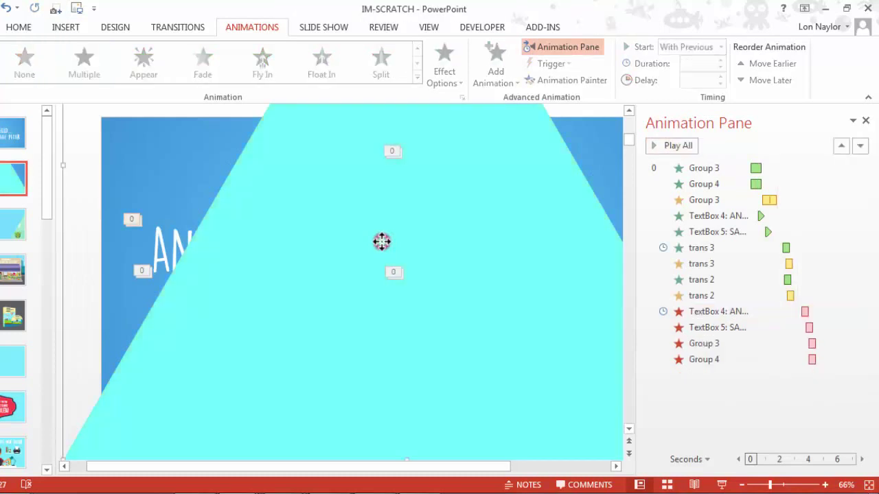
pyautogui.hotkey('ctrl', 'z')
pyautogui.hotkey('ctrl', 'z')
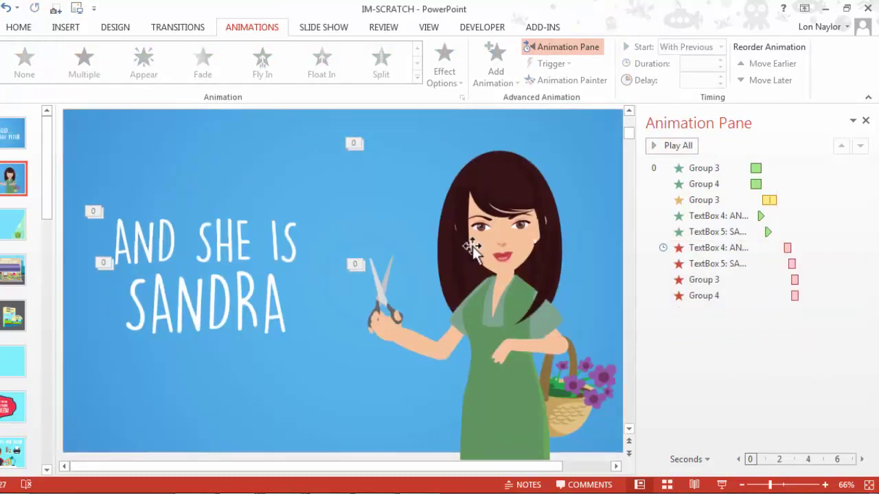
# Play all slide 2 animations and set TextBox 4's Fly Out to start On Click
pyautogui.click(677, 145)
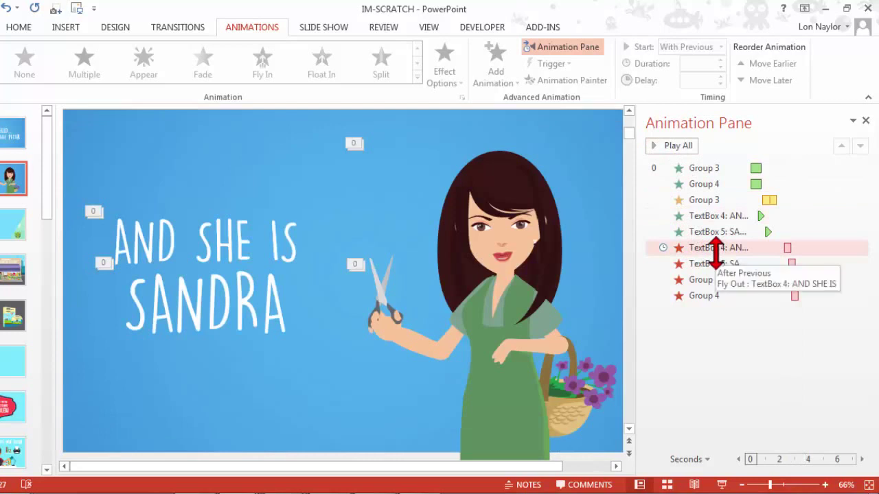
pyautogui.click(716, 250)
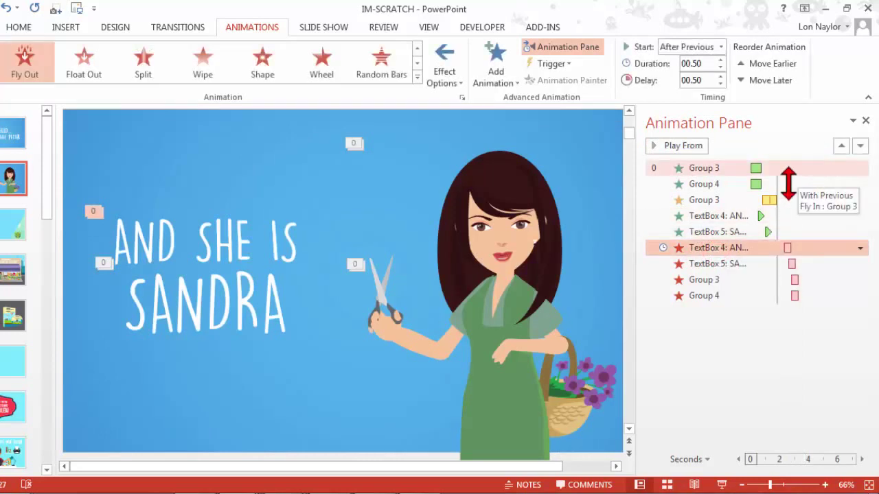
pyautogui.click(858, 249)
pyautogui.click(830, 264)
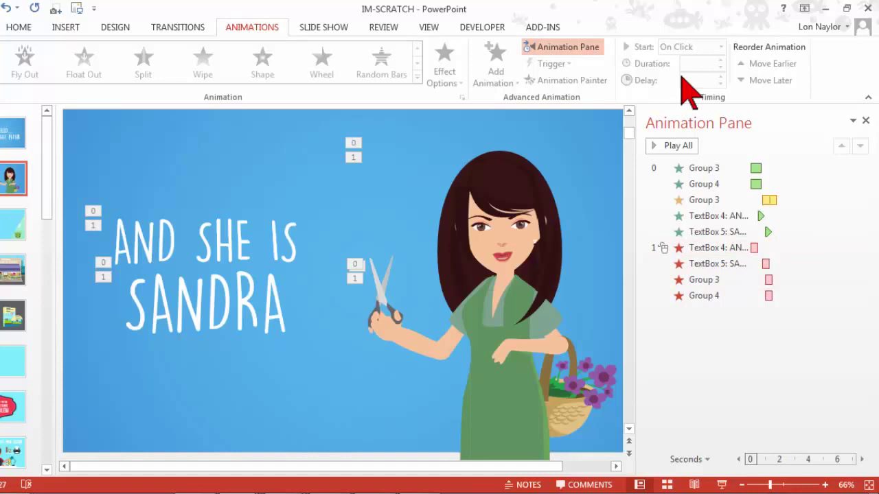
pyautogui.click(710, 248)
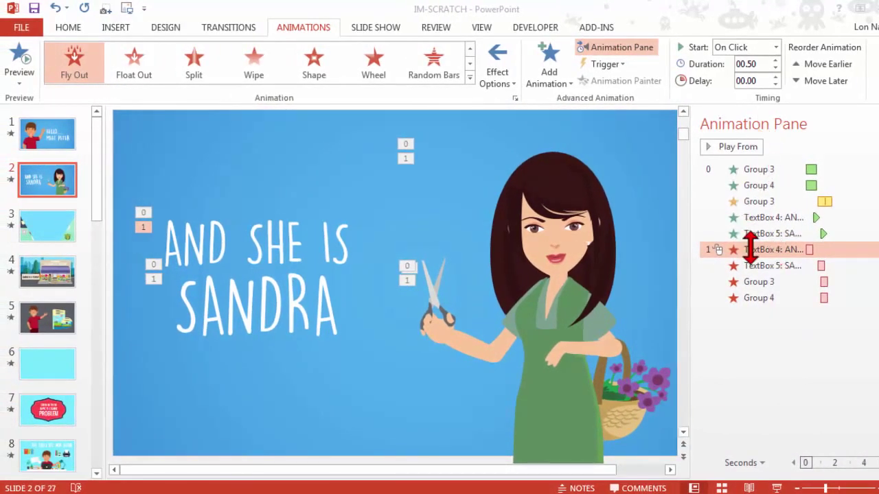
# Undo twice to restore slide 2's trans shapes, then preview slide 5's animations
pyautogui.click(56, 8)
pyautogui.click(55, 8)
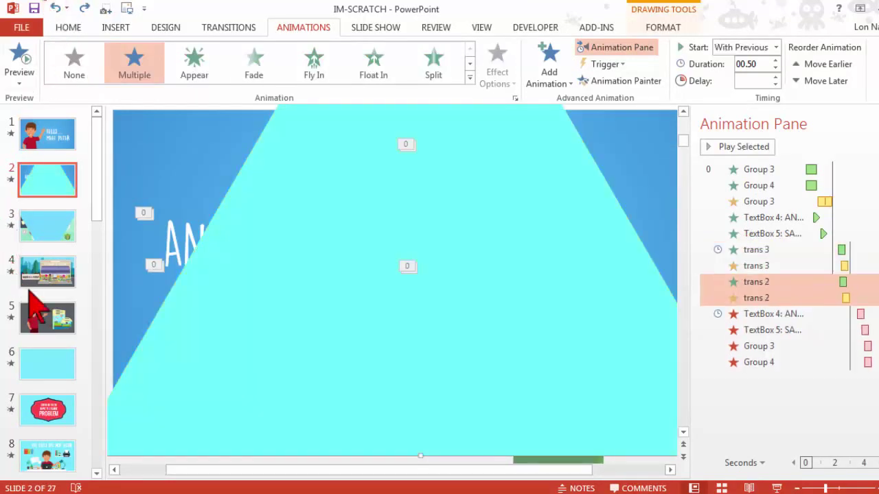
pyautogui.click(59, 318)
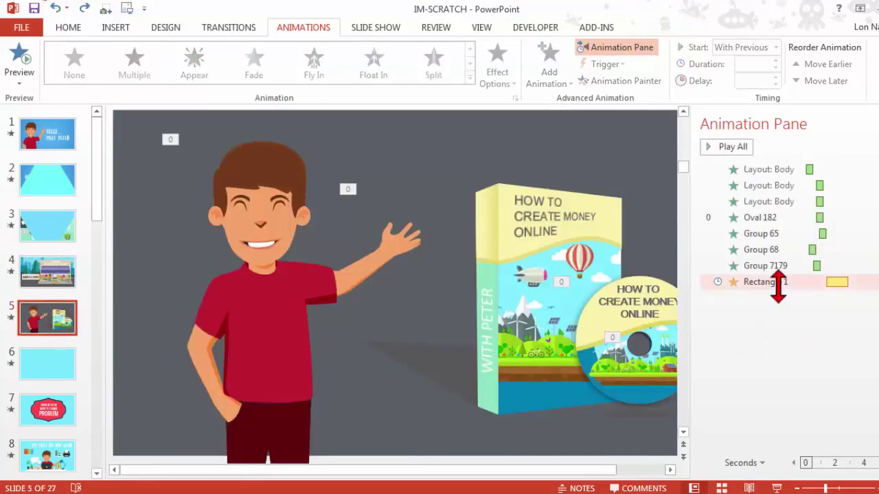
pyautogui.click(20, 66)
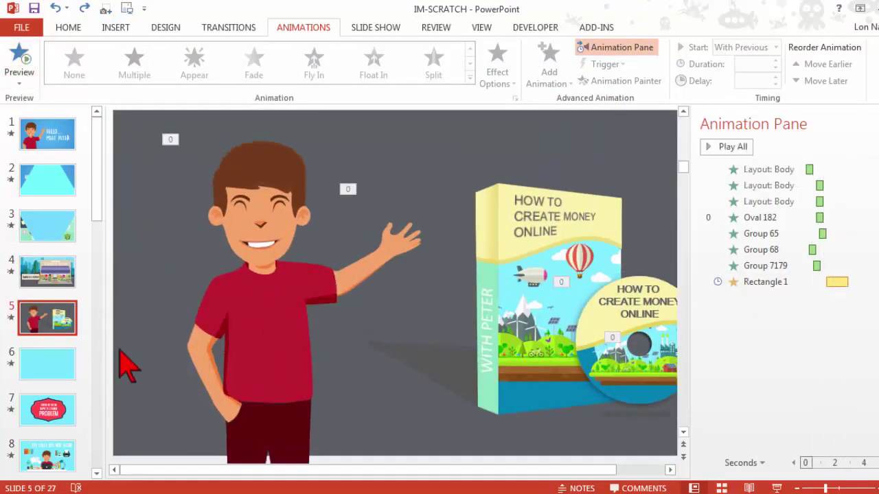
# Raise Group 4's fade delay on slide 6 from 00.50 to 01.75, then preview it
pyautogui.click(65, 364)
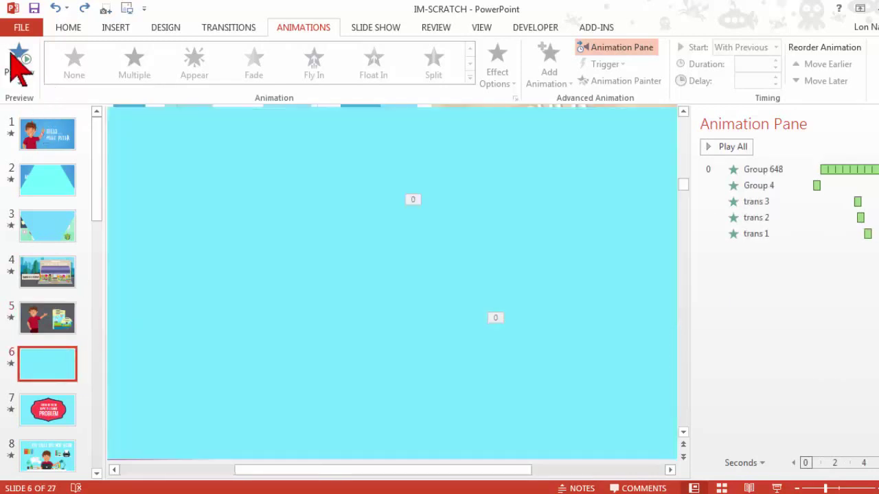
pyautogui.click(13, 54)
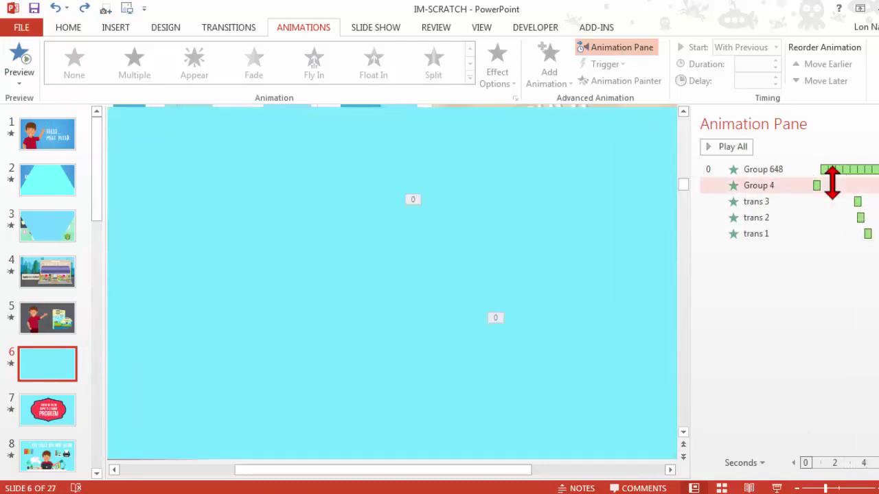
pyautogui.click(832, 185)
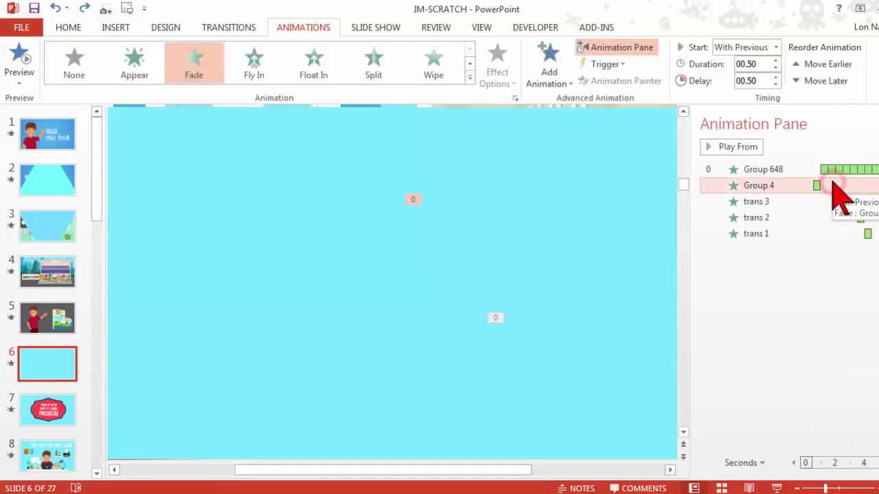
pyautogui.click(760, 80)
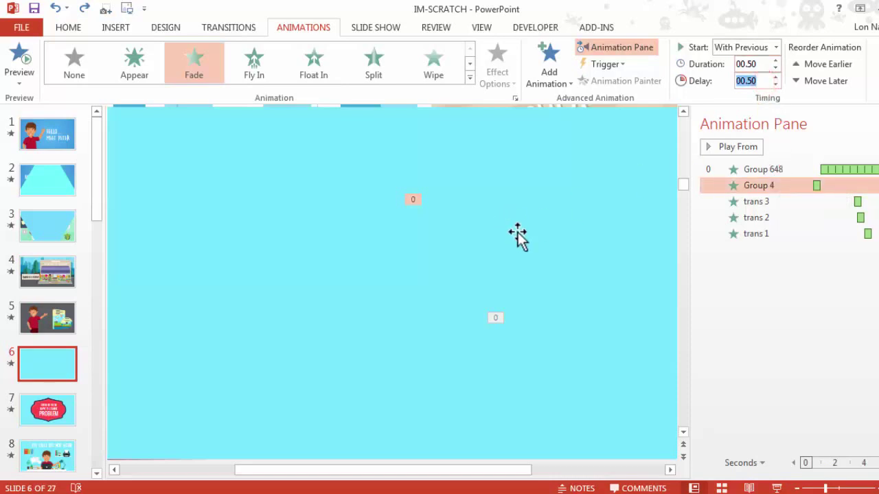
pyautogui.click(776, 77)
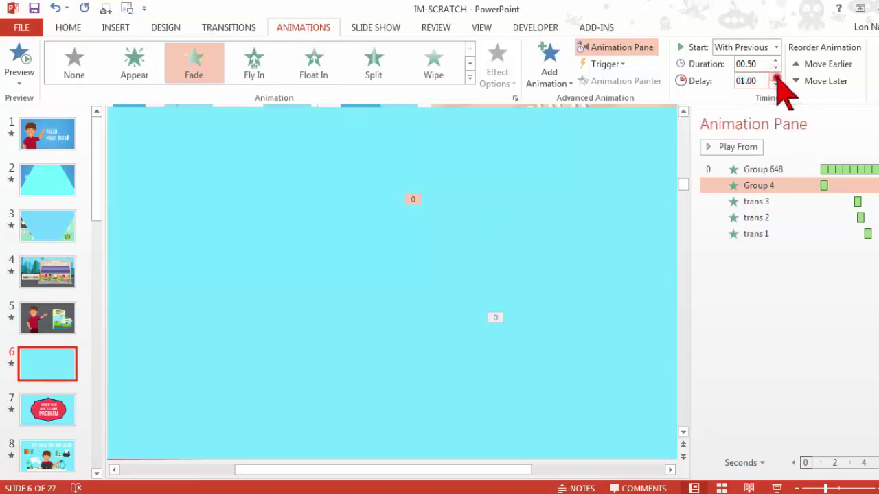
pyautogui.click(775, 77)
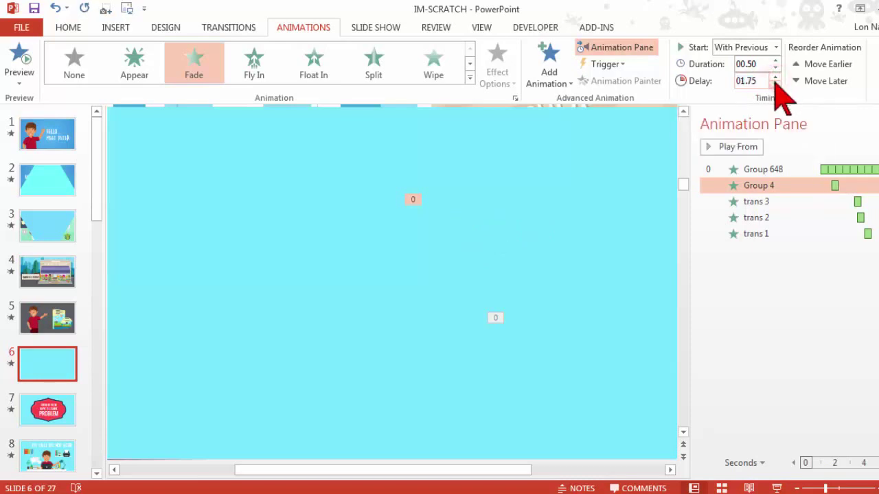
pyautogui.click(19, 61)
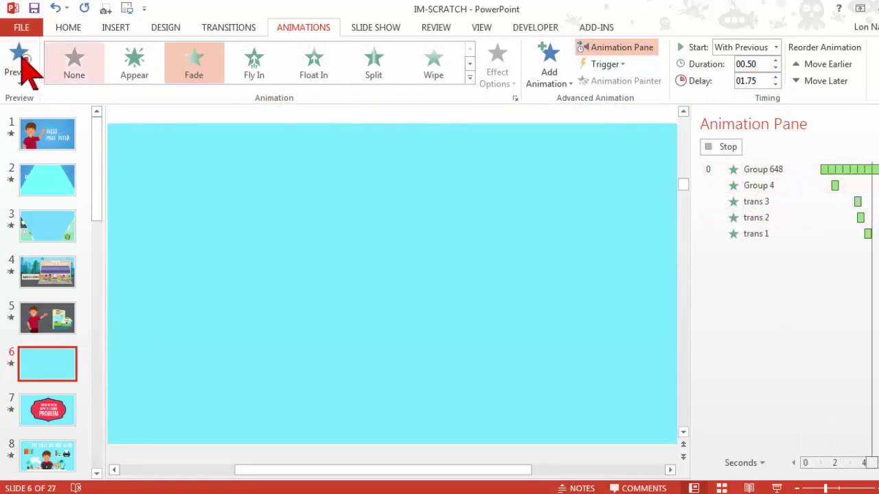
pyautogui.click(22, 57)
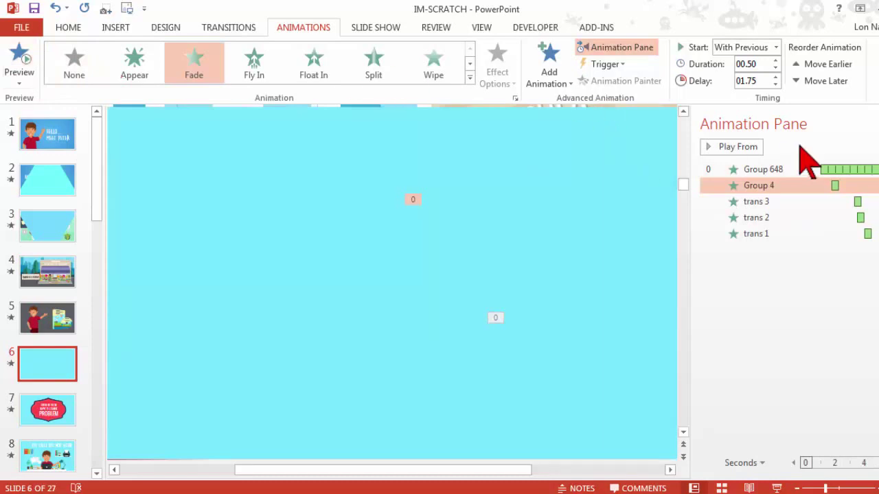
pyautogui.click(755, 81)
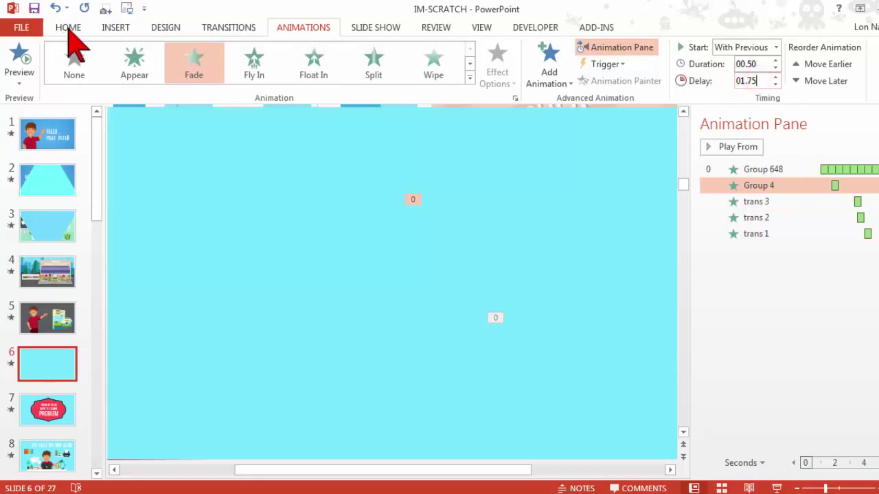
pyautogui.click(21, 29)
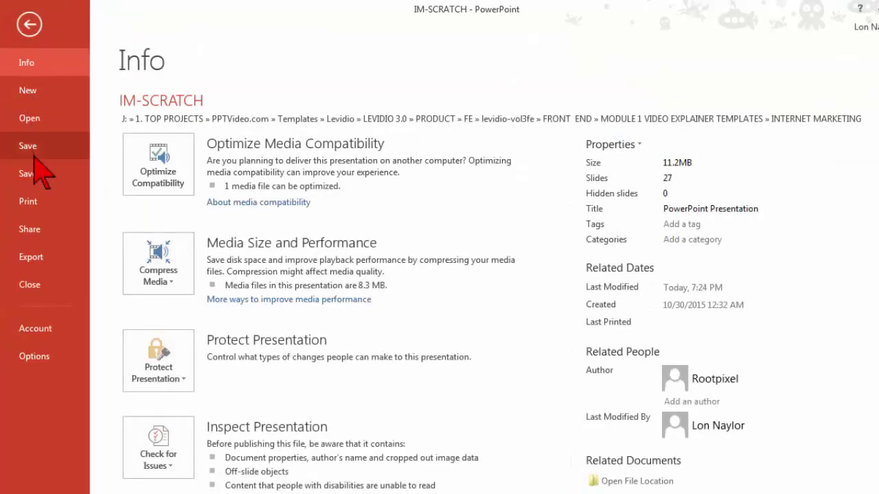
pyautogui.click(55, 252)
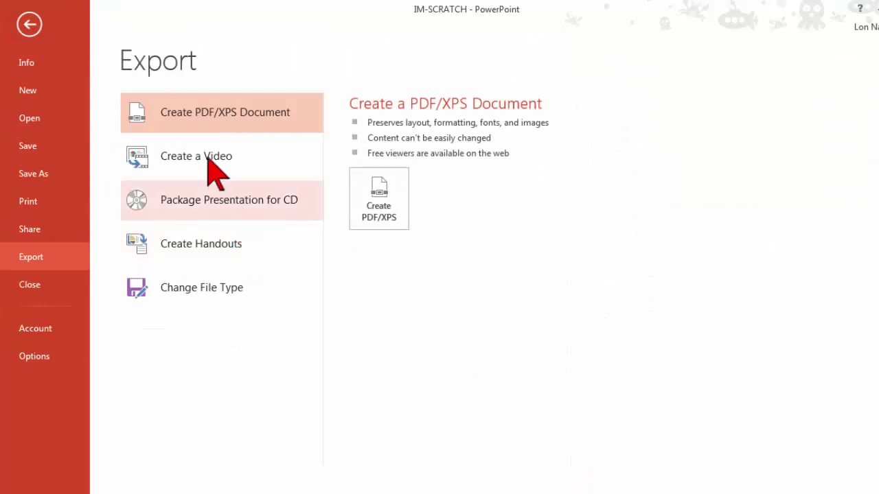
pyautogui.click(206, 155)
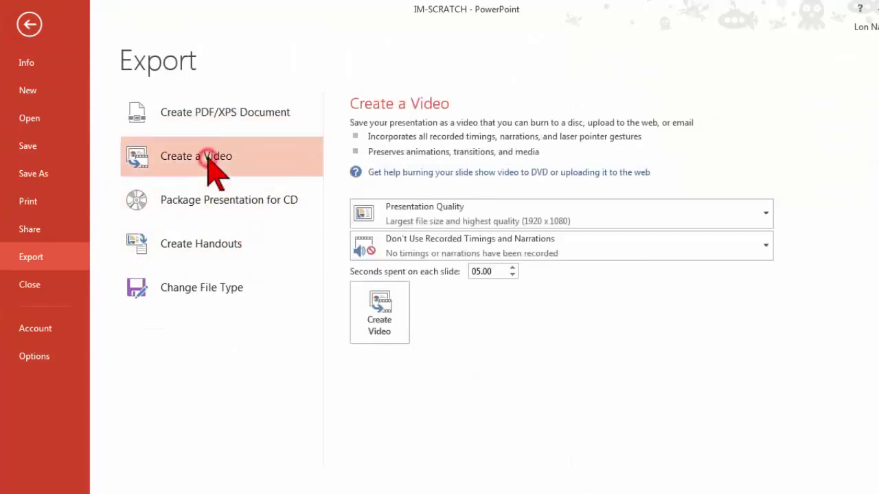
pyautogui.click(28, 24)
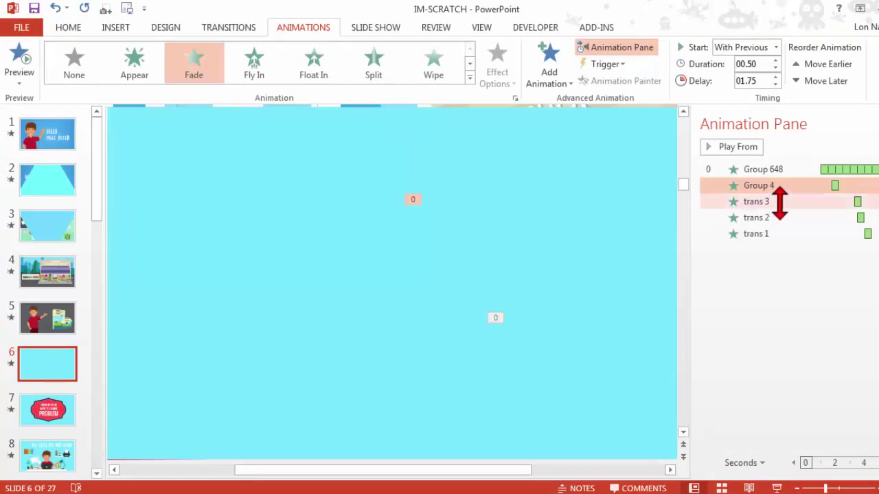
# Play all of slide 3's animations, then set trans 3 Fly In to start On Click
pyautogui.click(54, 223)
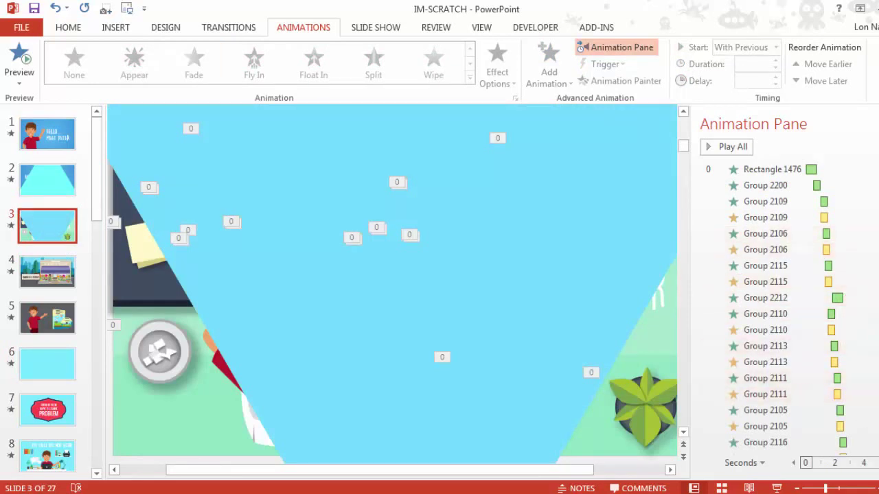
pyautogui.scroll(-3, 847, 197)
pyautogui.click(732, 146)
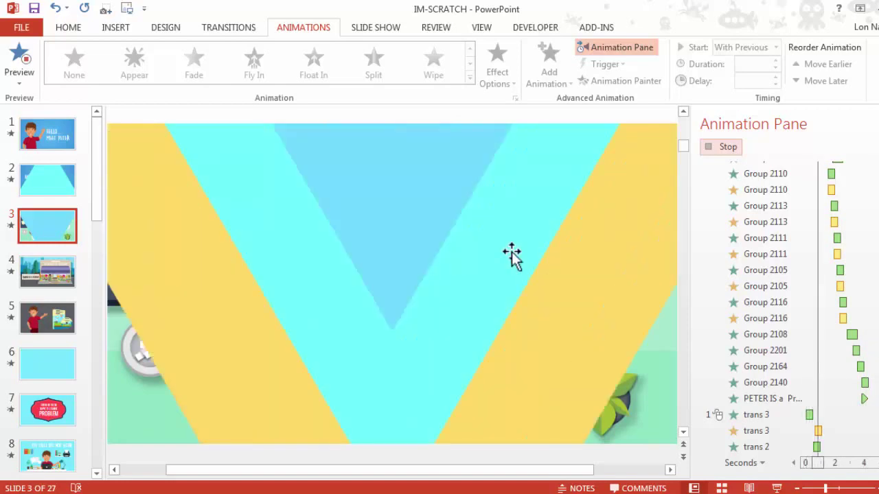
pyautogui.click(719, 415)
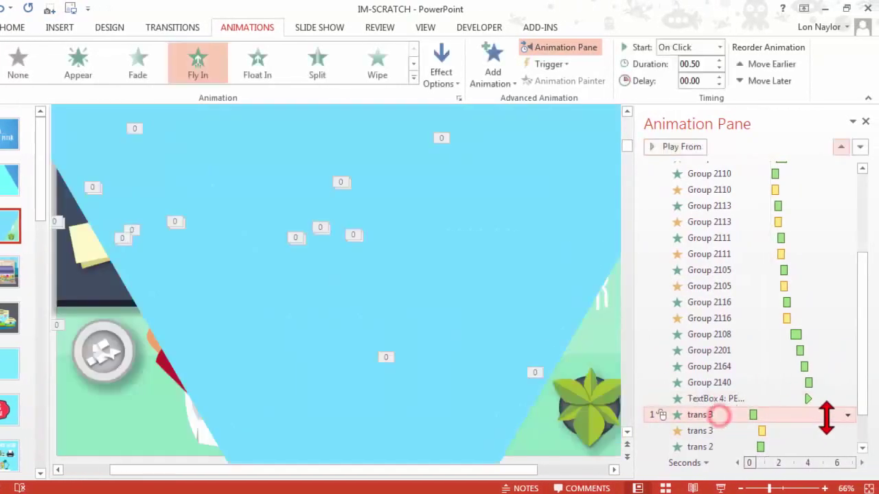
pyautogui.click(847, 415)
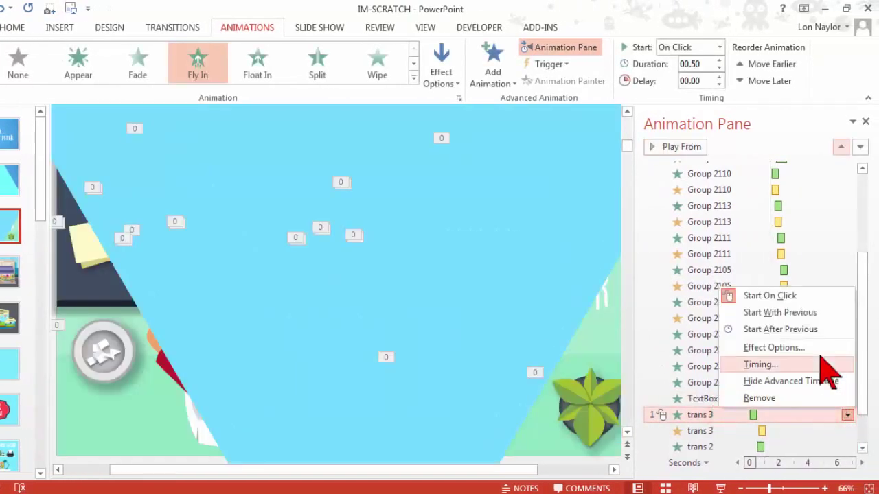
pyautogui.click(797, 296)
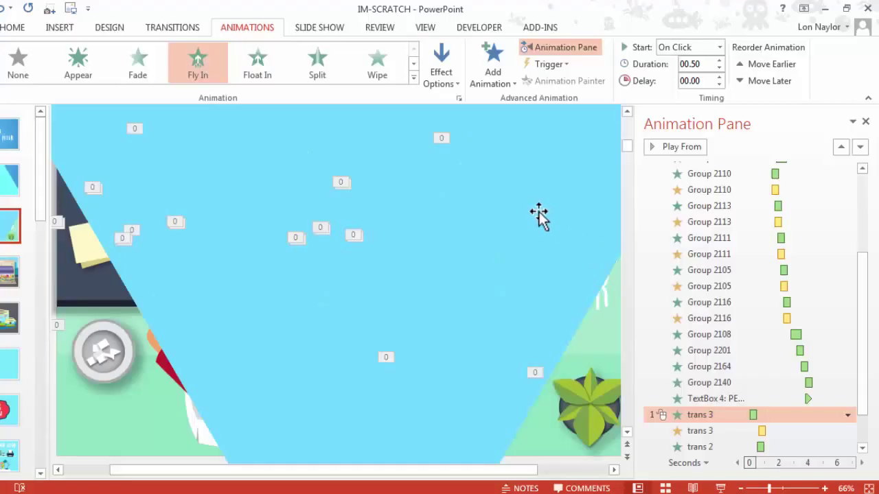
# Run the slide show from slide 3, exit with Esc, and return to slide 1's animations
pyautogui.click(319, 31)
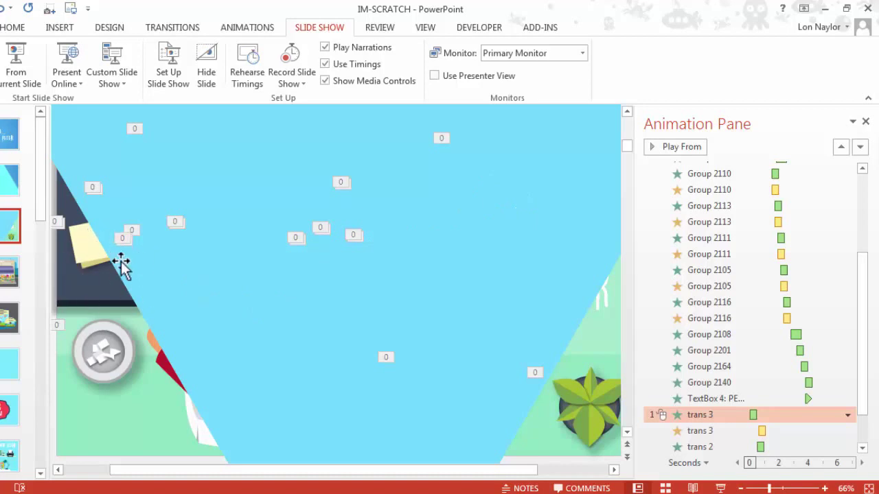
pyautogui.click(9, 65)
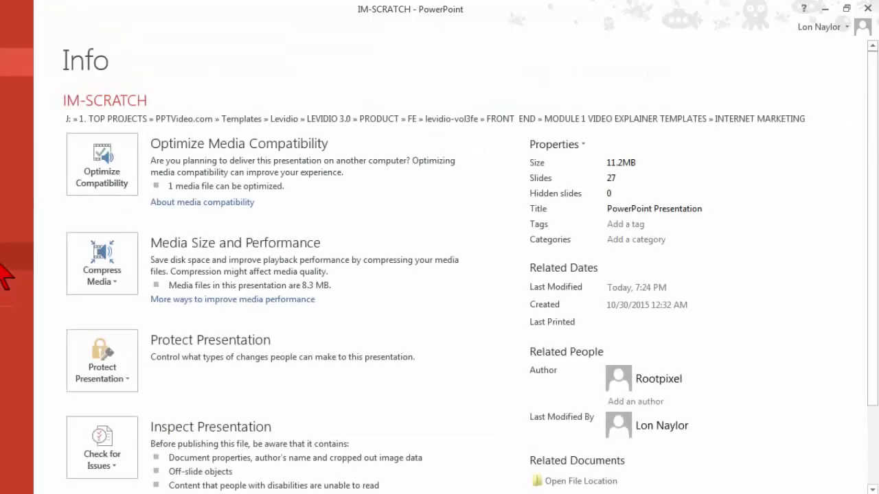
pyautogui.press('Escape')
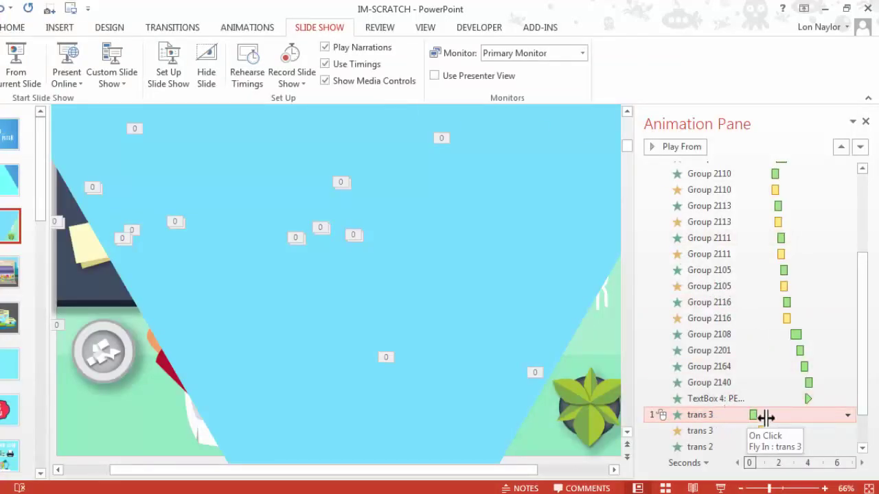
pyautogui.click(865, 345)
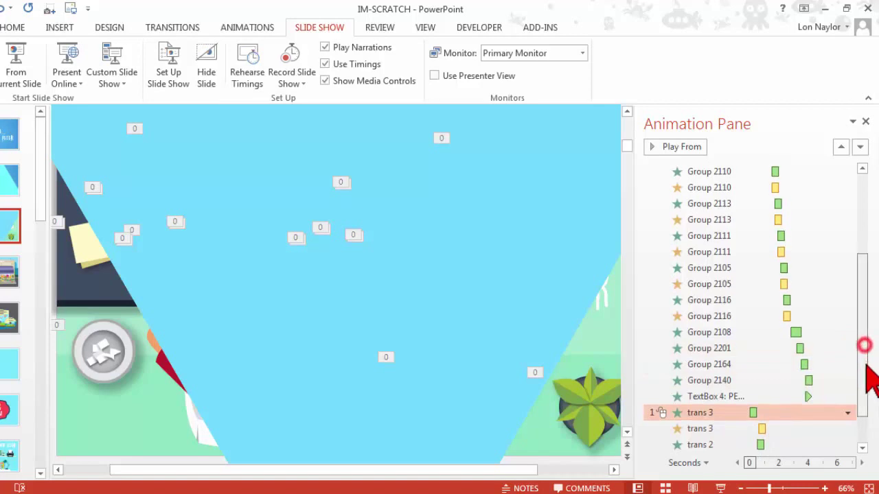
pyautogui.moveTo(866, 366); pyautogui.dragTo(871, 393)
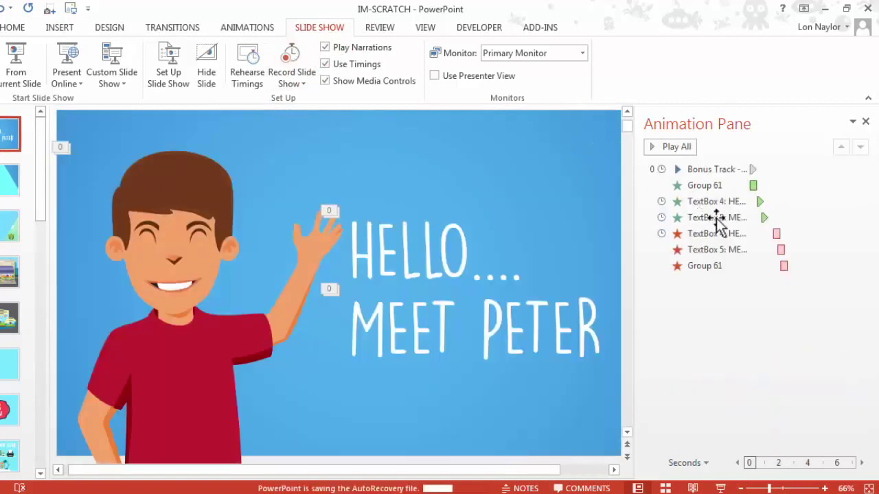
pyautogui.click(726, 234)
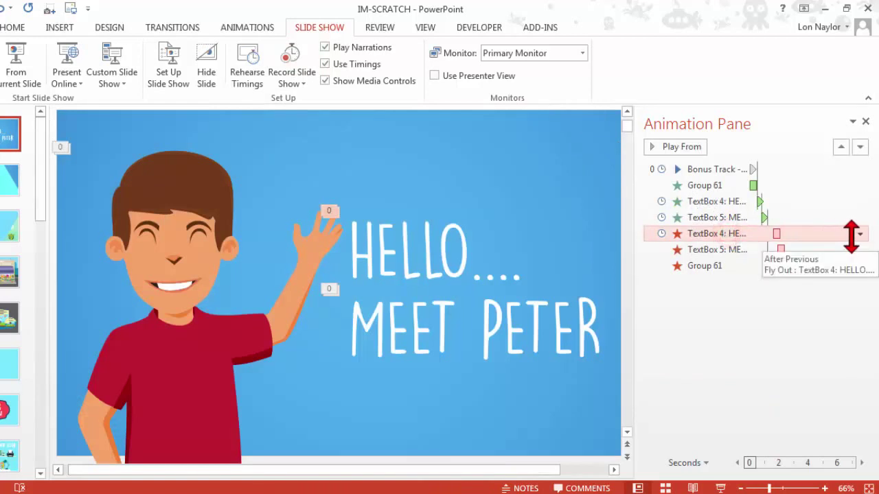
pyautogui.click(703, 78)
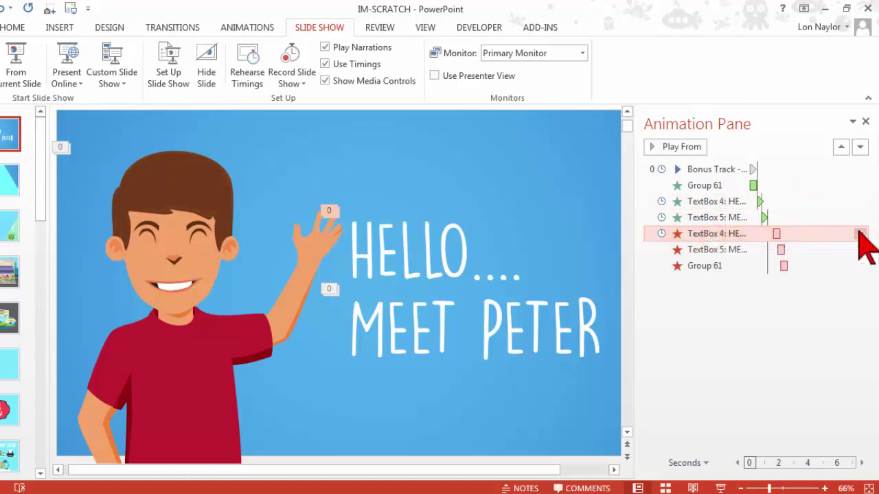
pyautogui.click(247, 26)
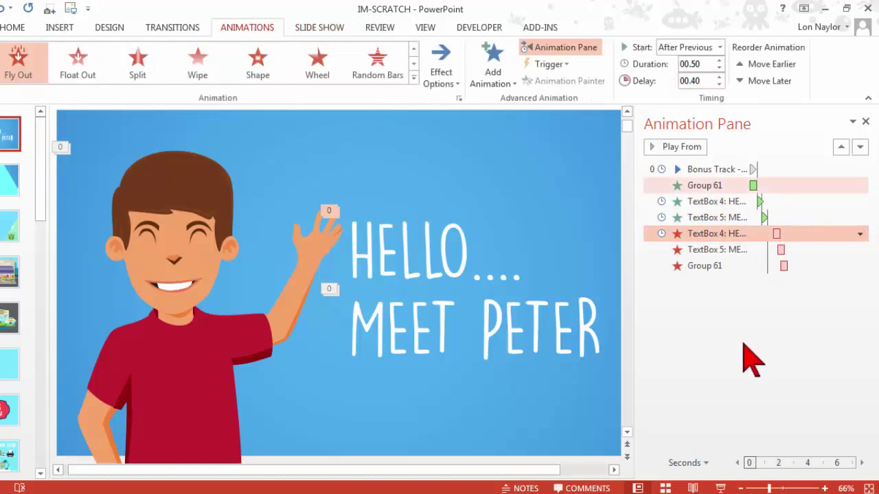
pyautogui.click(745, 348)
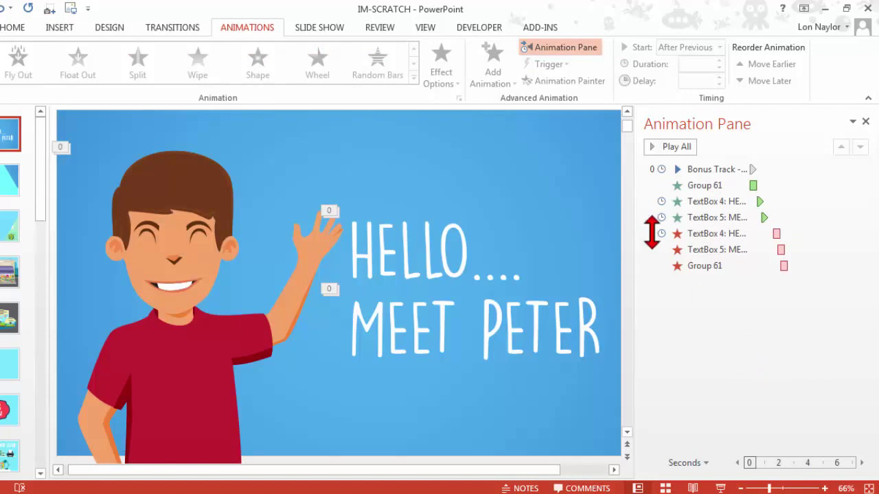
pyautogui.click(334, 26)
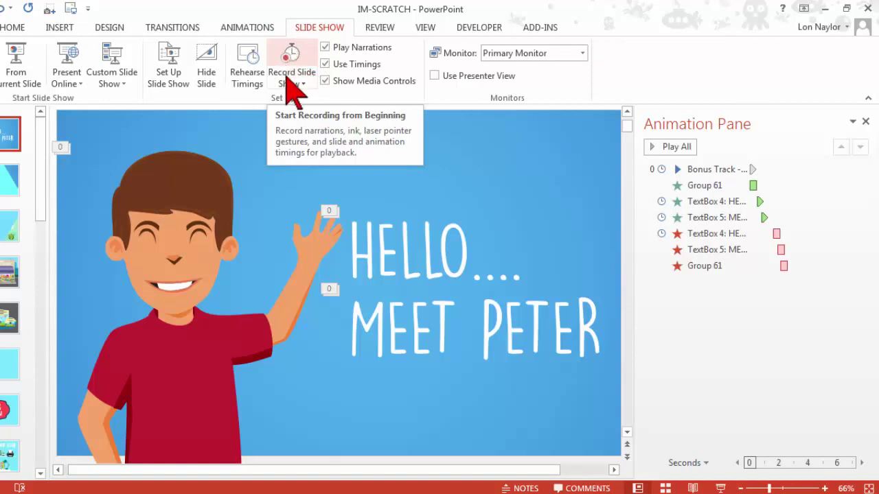
pyautogui.click(805, 393)
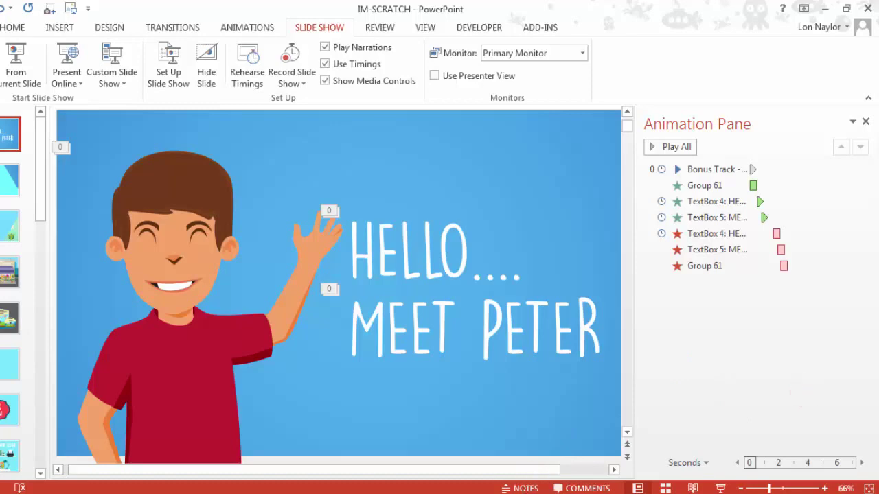